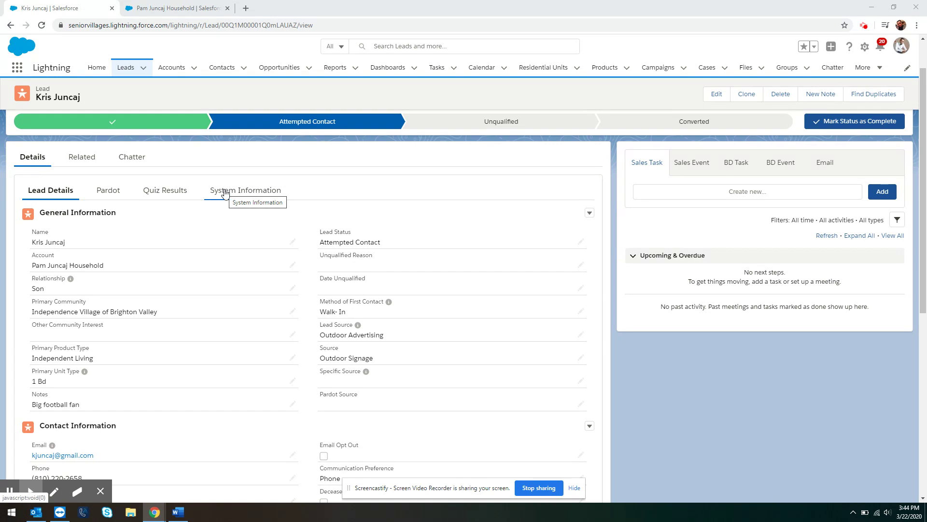
Step: Edit the lead record and set its Lead Status to Unqualified
click(725, 99)
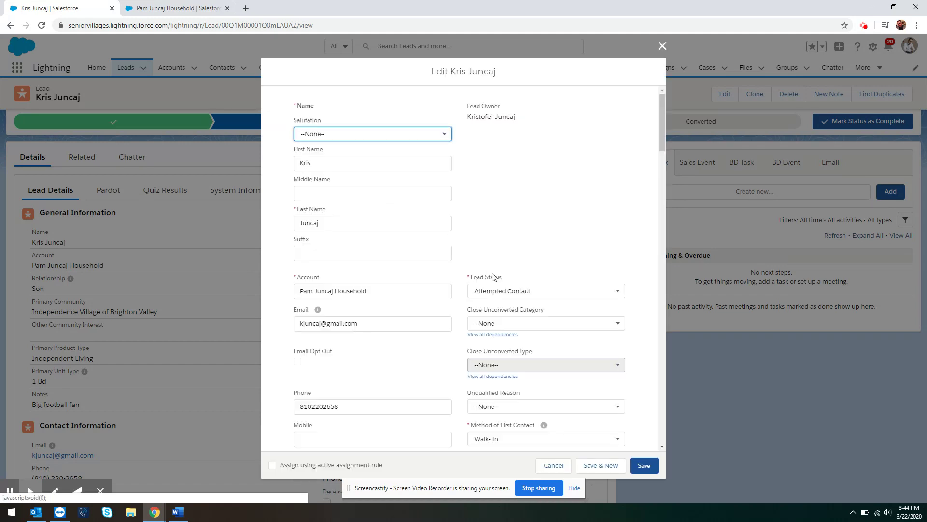
click(515, 290)
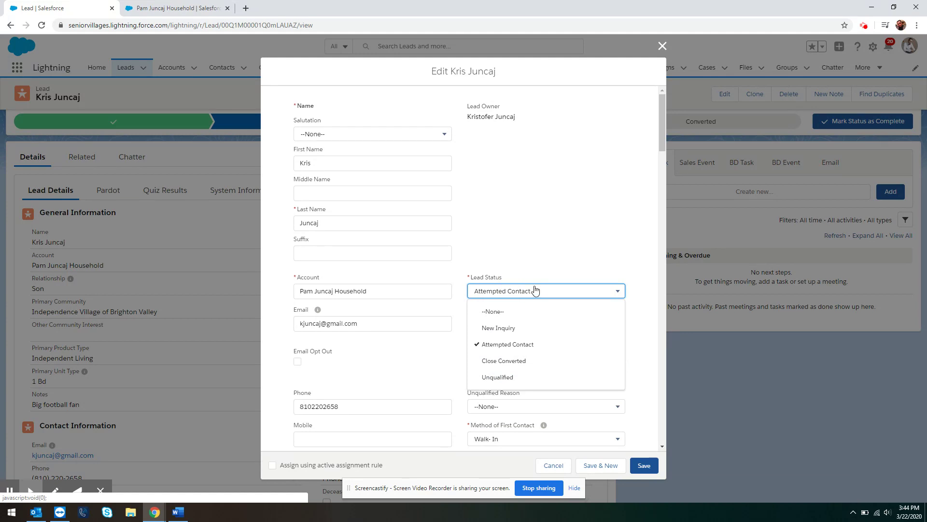
click(512, 380)
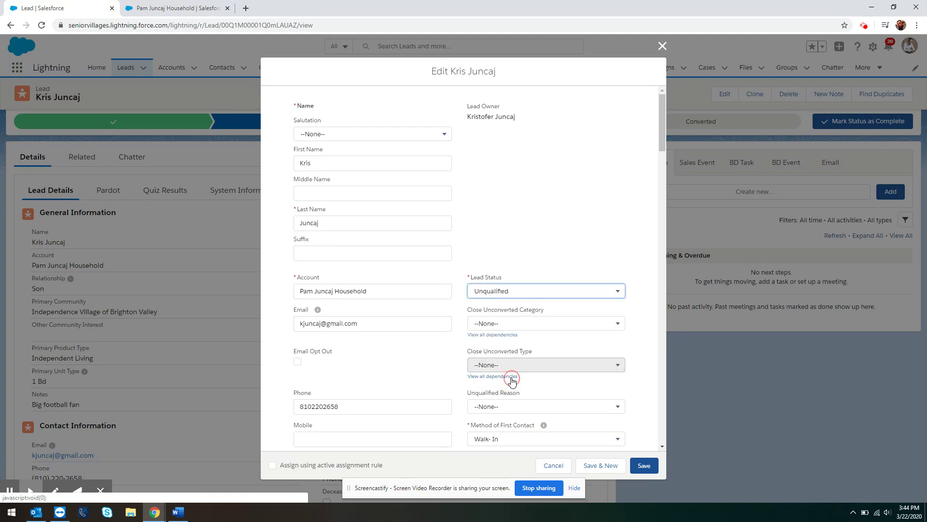
Step: Set the lead's Unqualified Reason to SPAM and save the record
scroll(499, 328, down, 2)
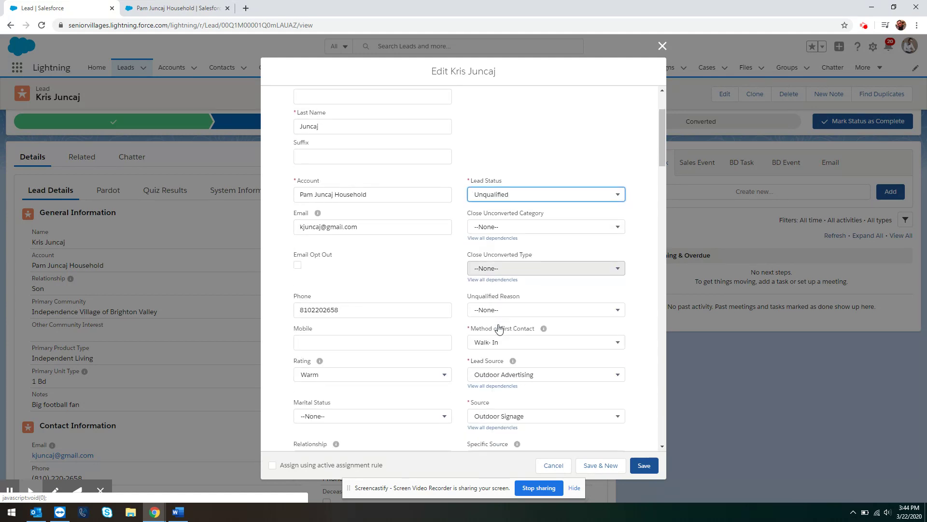
click(498, 313)
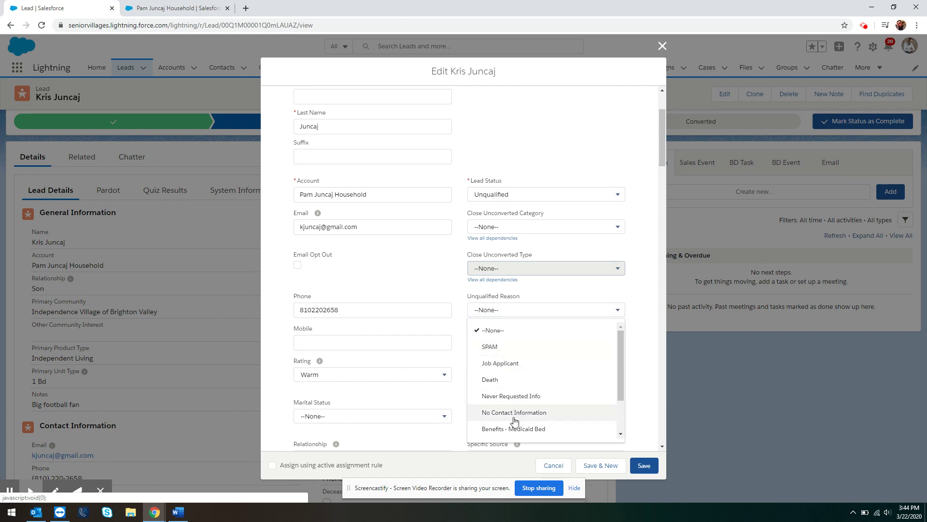
scroll(526, 404, down, 1)
scroll(527, 404, up, 1)
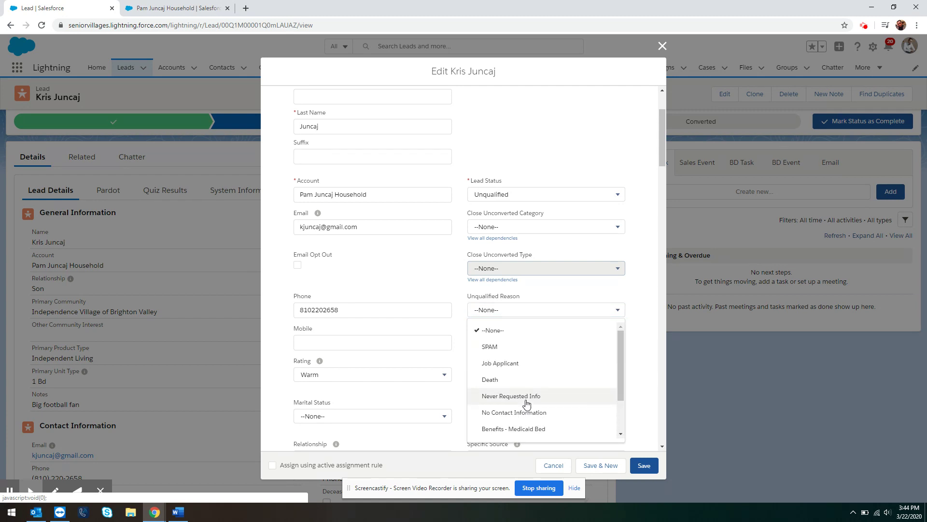
click(492, 348)
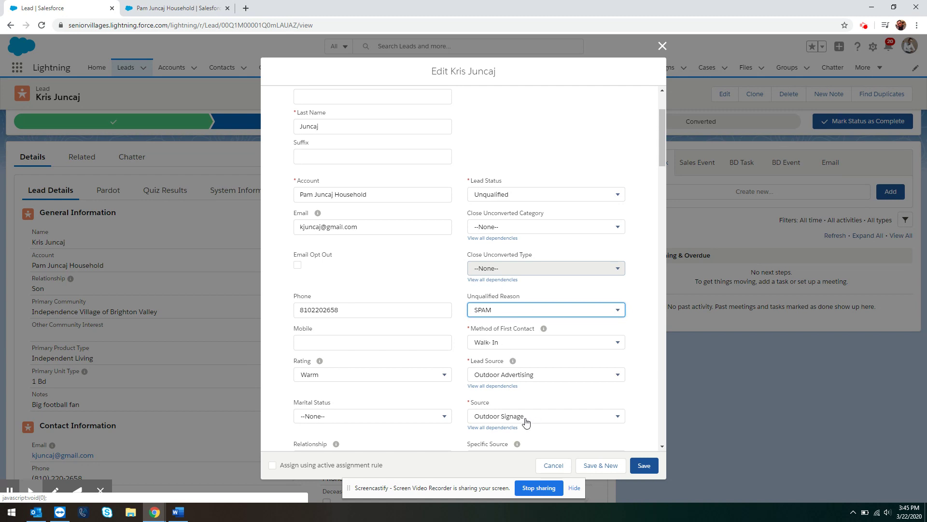
click(644, 465)
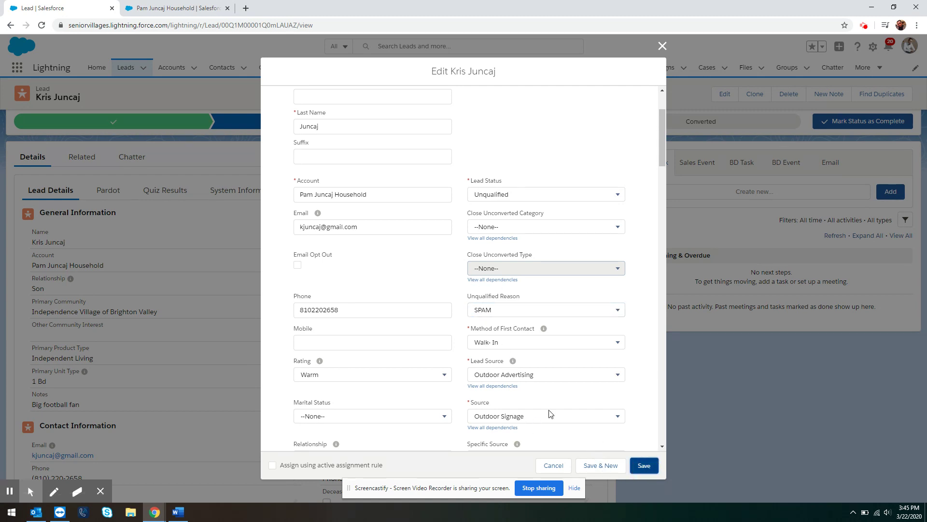
Step: Switch to the household account and open its opportunity from the related contacts and opportunities
click(179, 6)
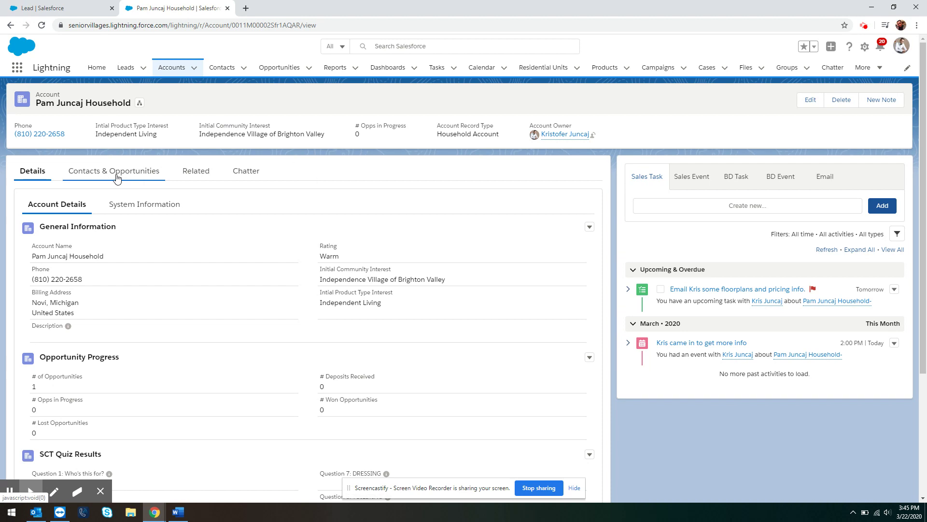
click(134, 176)
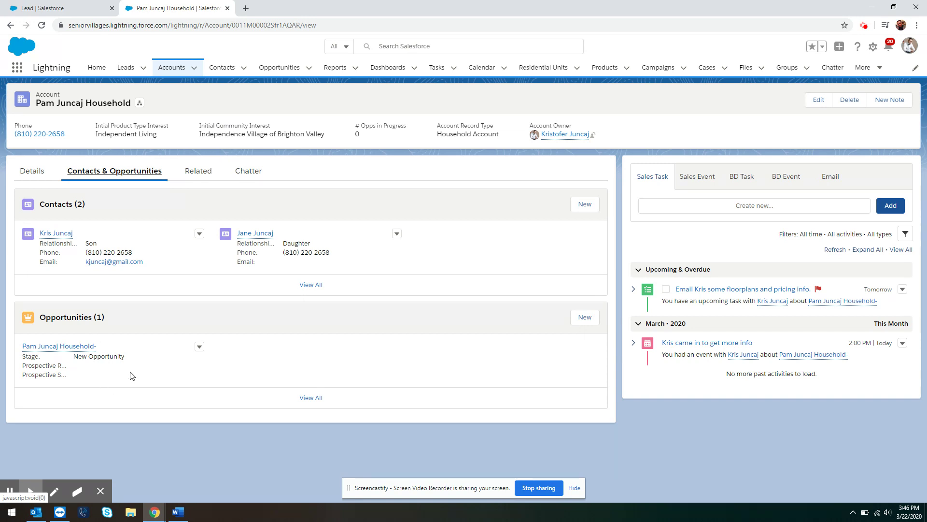
mouse_move(51, 349)
click(52, 354)
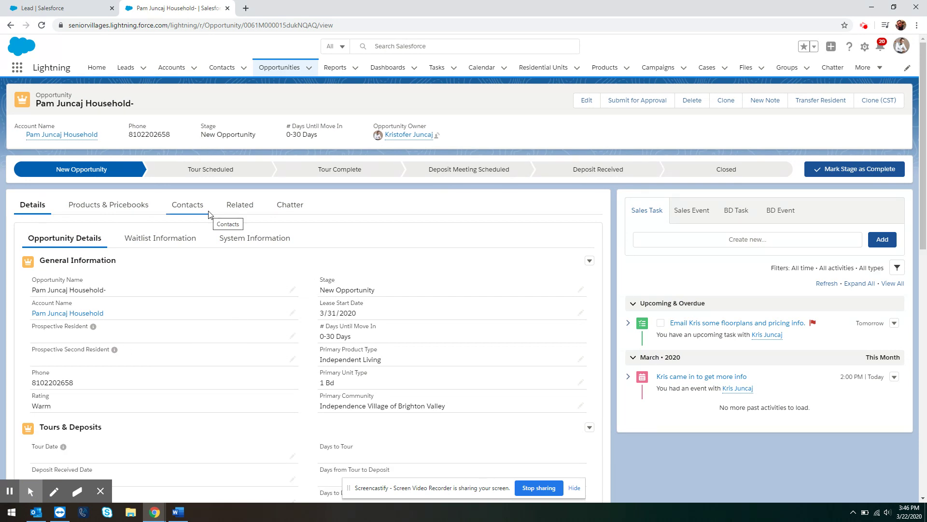
Step: Edit the opportunity, set its Stage to Closed Lost, and try to save it
click(589, 102)
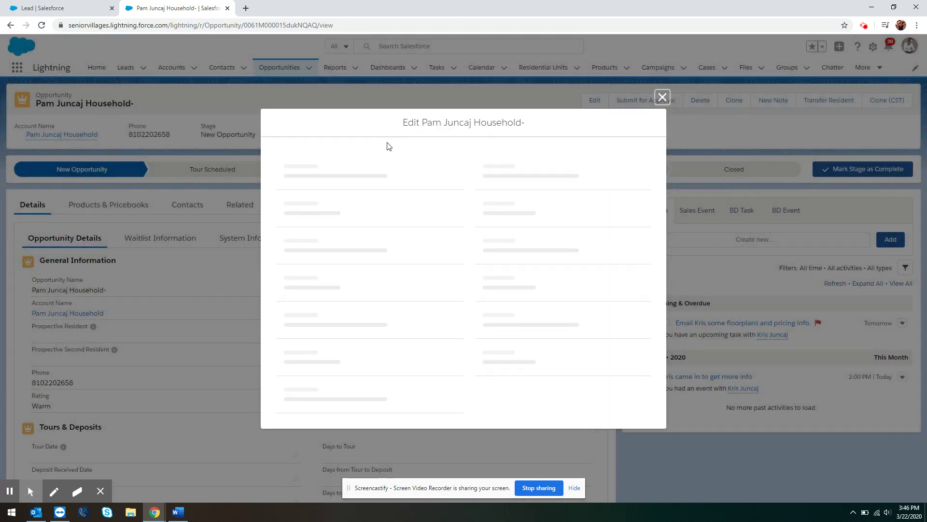
click(501, 172)
scroll(528, 300, down, 1)
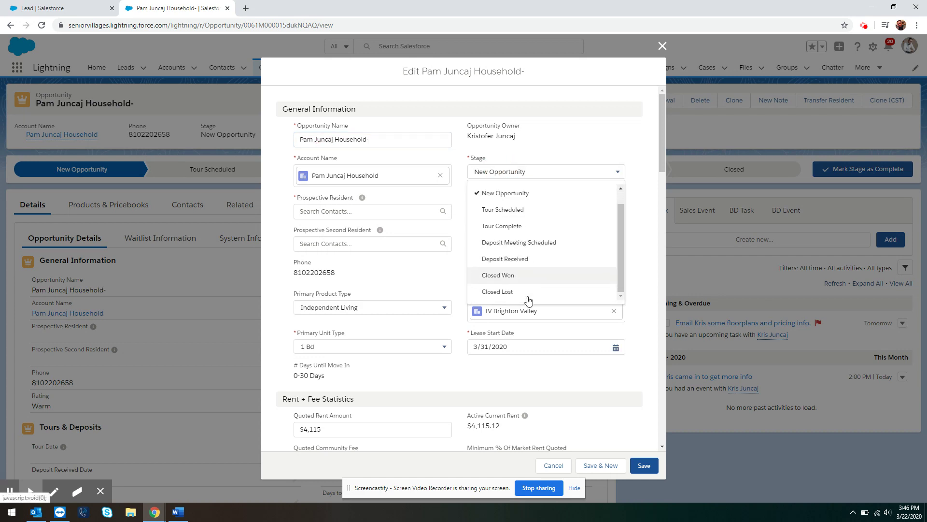
click(497, 292)
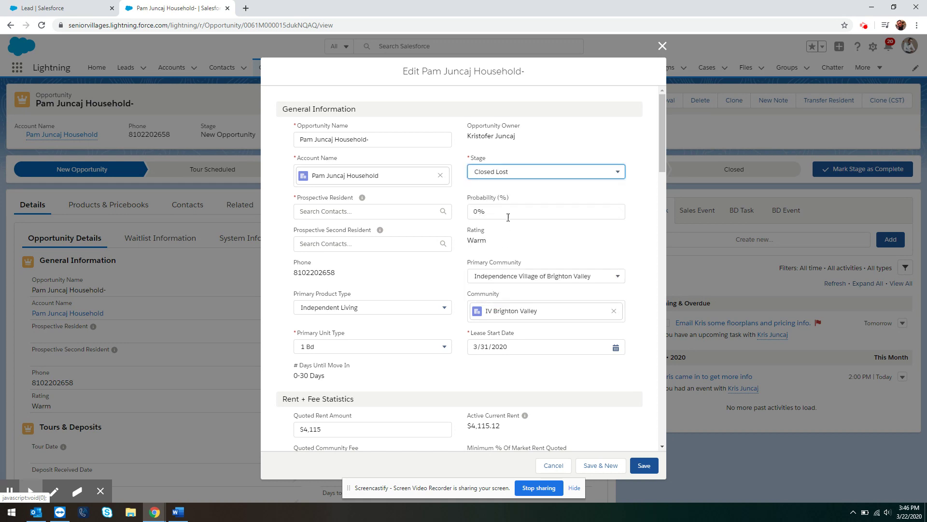
scroll(528, 215, down, 8)
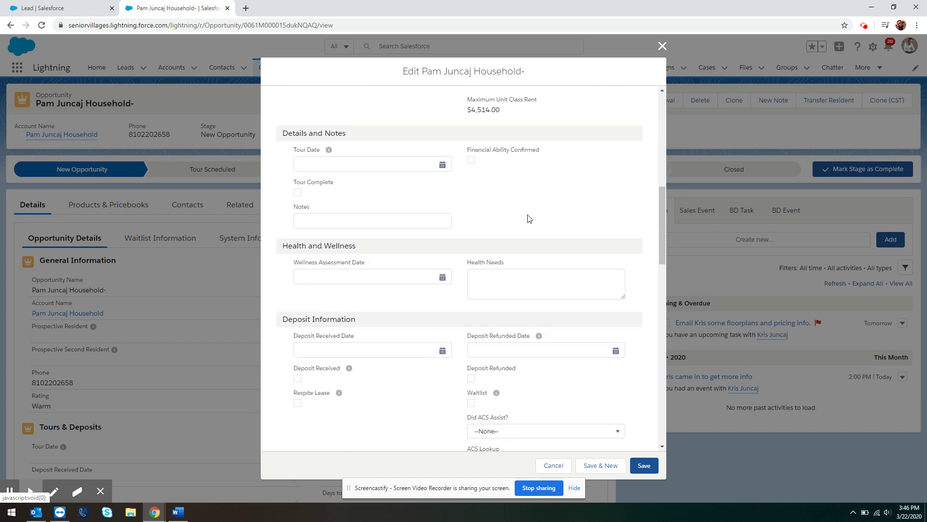
scroll(528, 219, down, 10)
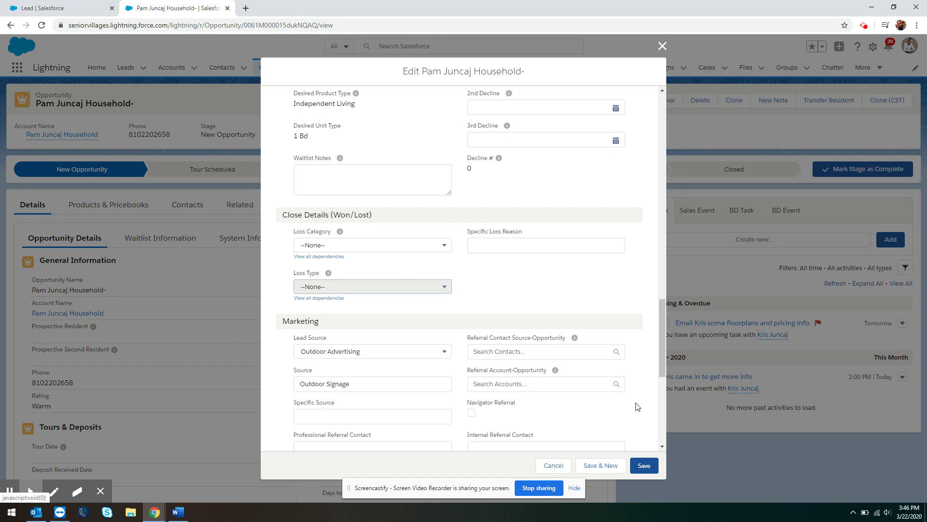
click(652, 468)
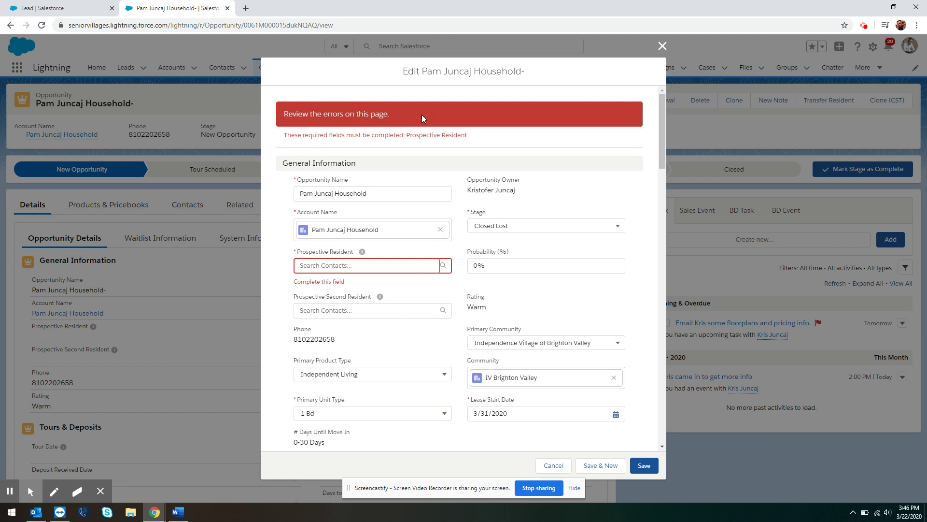
Step: Choose the household's son contact as the Prospective Resident and try to save the opportunity
click(362, 268)
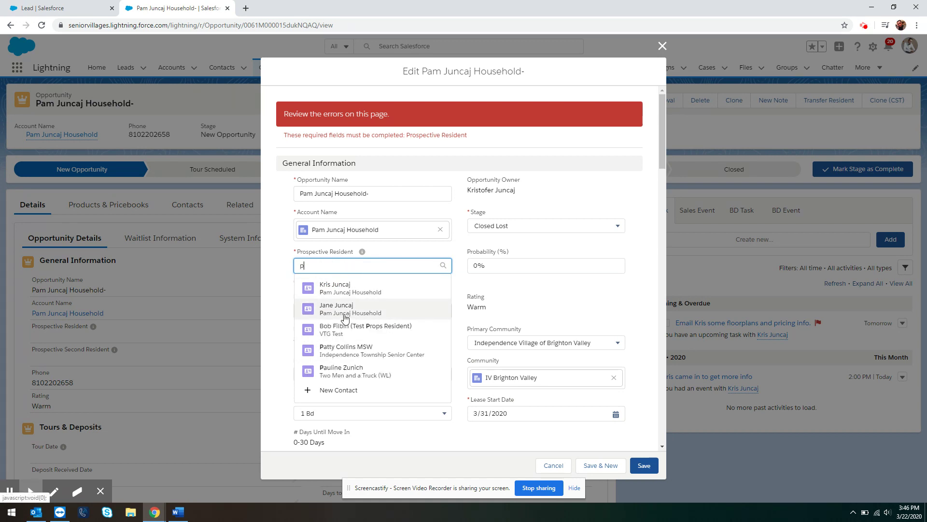
click(359, 287)
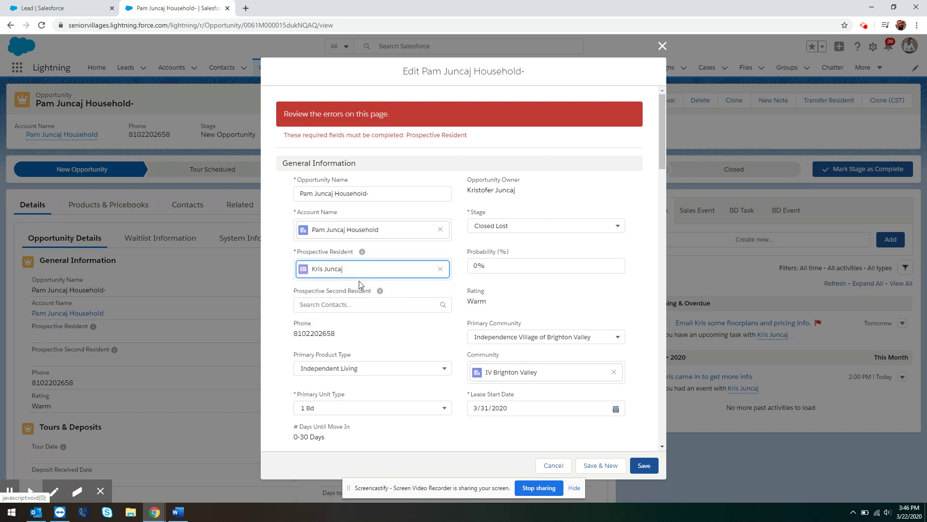
scroll(433, 293, down, 15)
scroll(433, 292, down, 15)
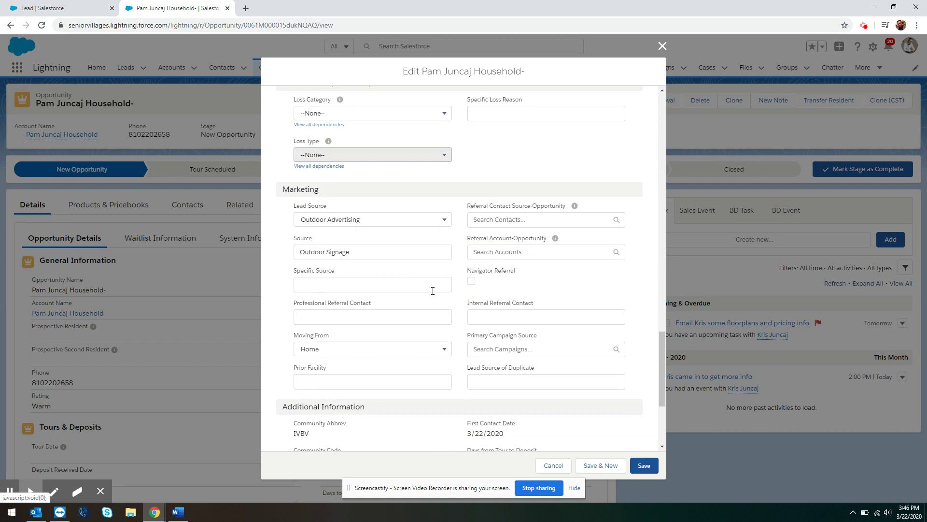
click(645, 465)
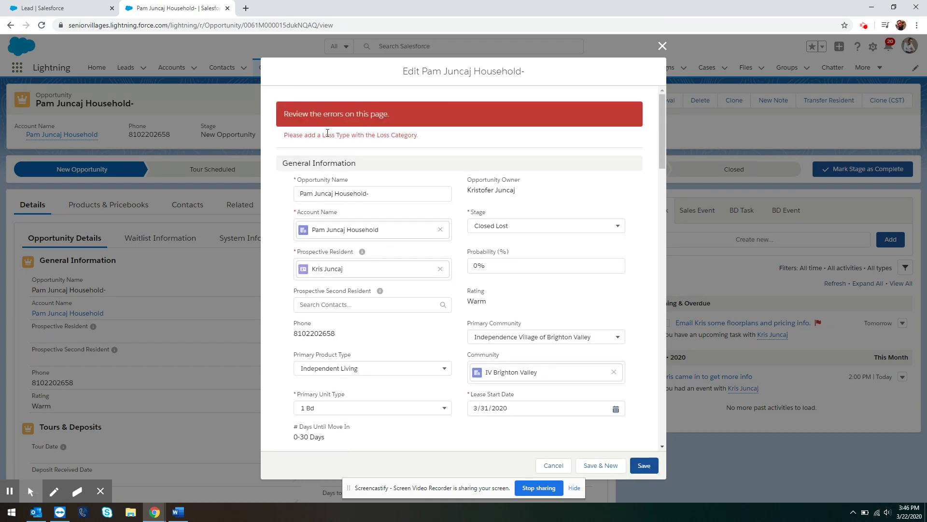
Step: Set Loss Category to Administrative and Loss Type to Administrative - Not a Valid Lead/Job Applicant, then save the opportunity
scroll(447, 246, down, 12)
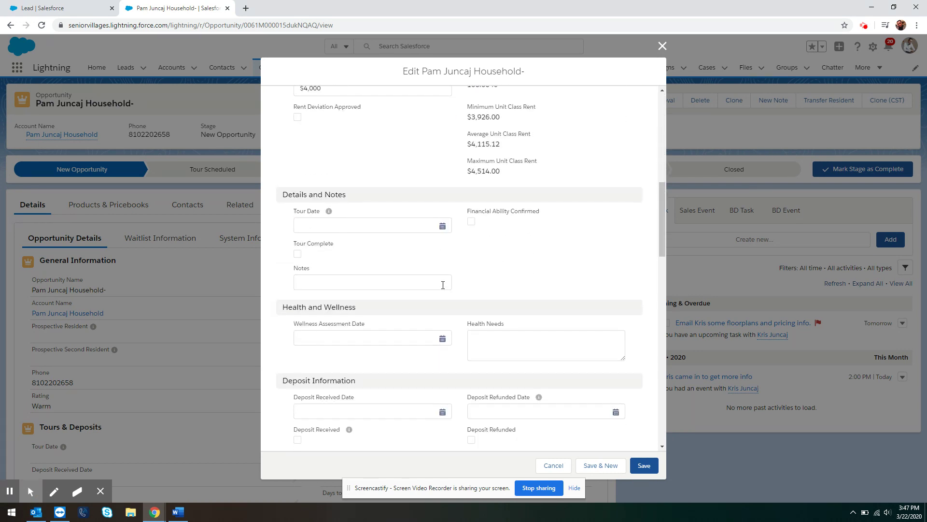
scroll(437, 305, down, 1)
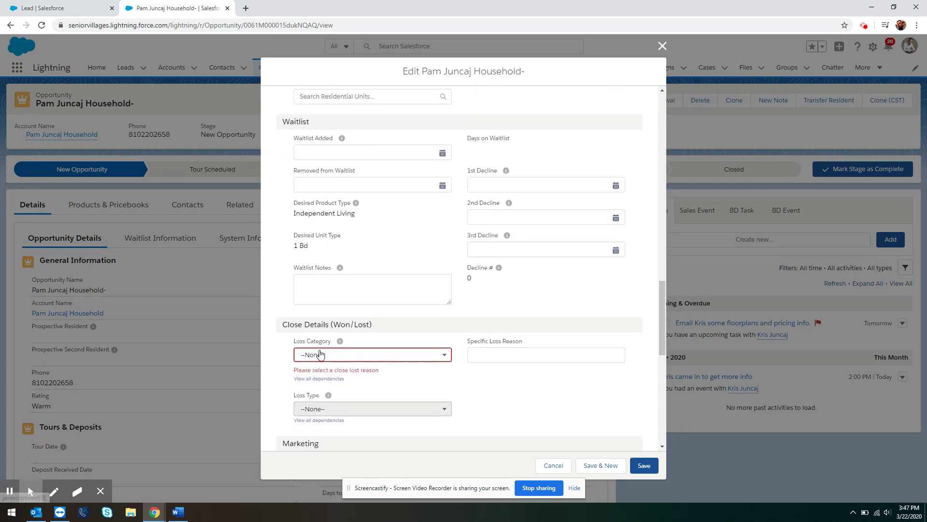
click(347, 354)
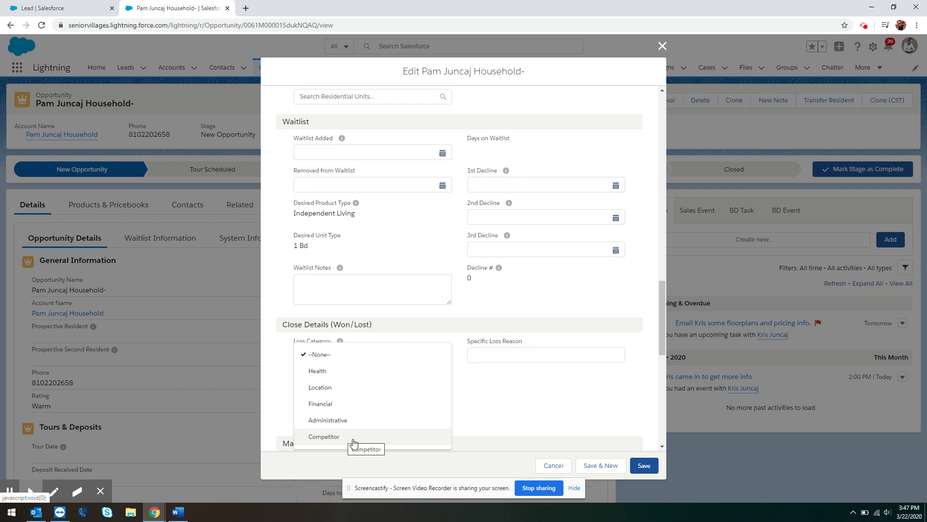
click(345, 421)
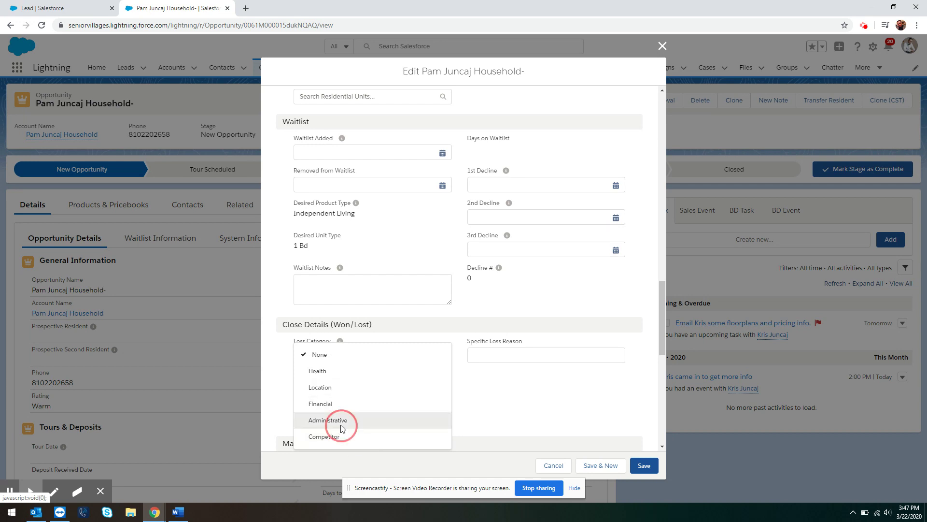
click(348, 408)
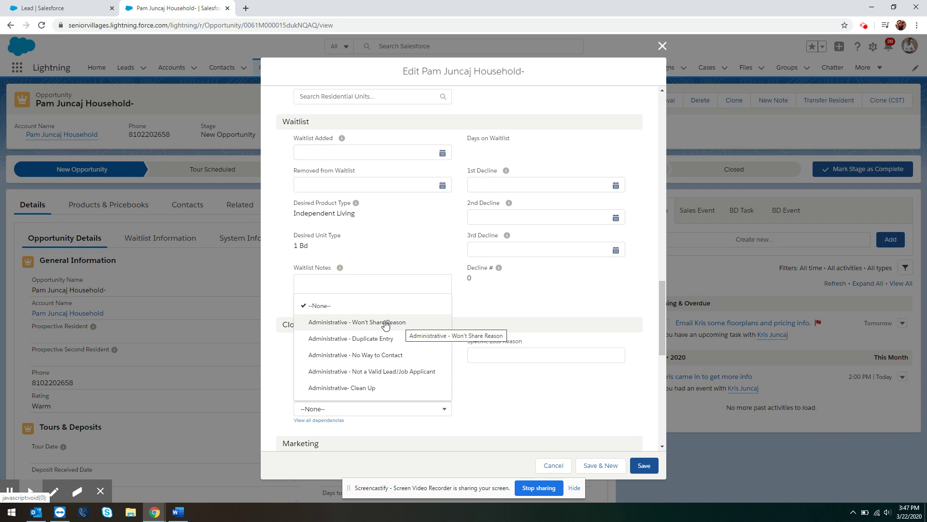
click(410, 373)
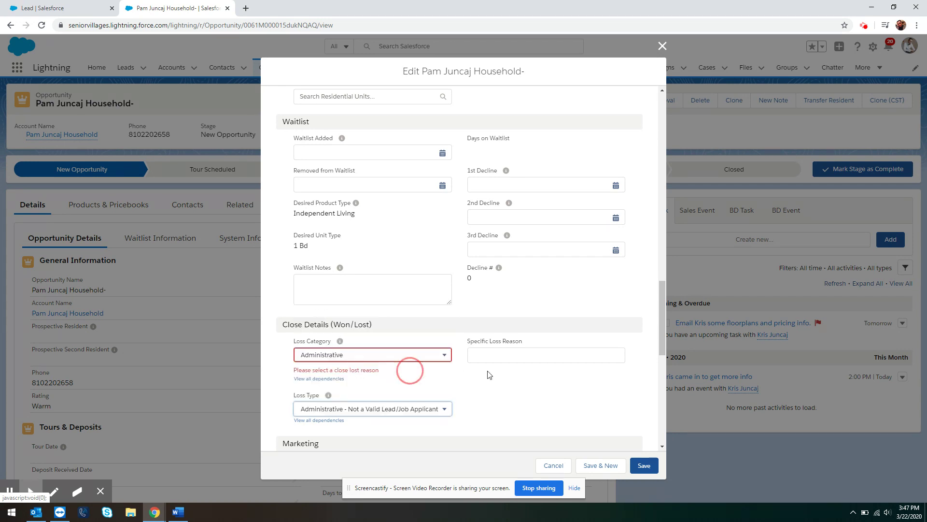
click(505, 354)
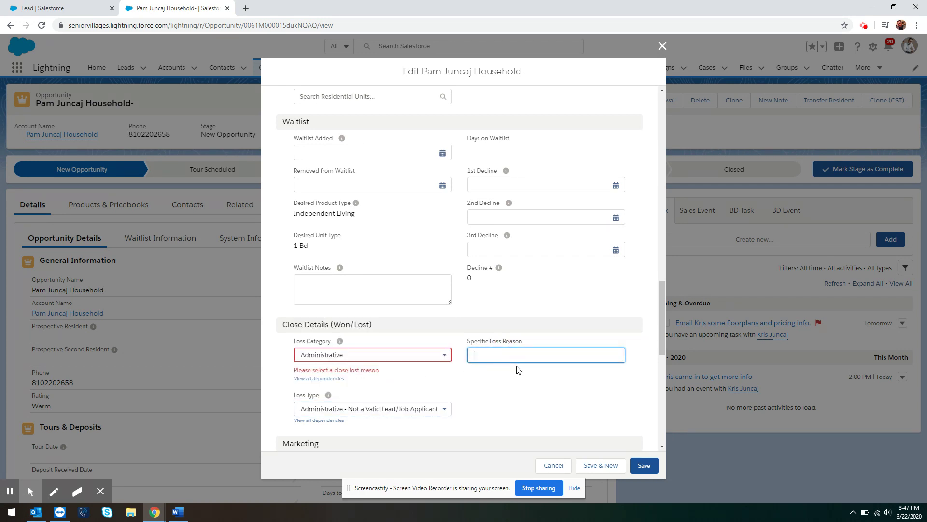
click(645, 467)
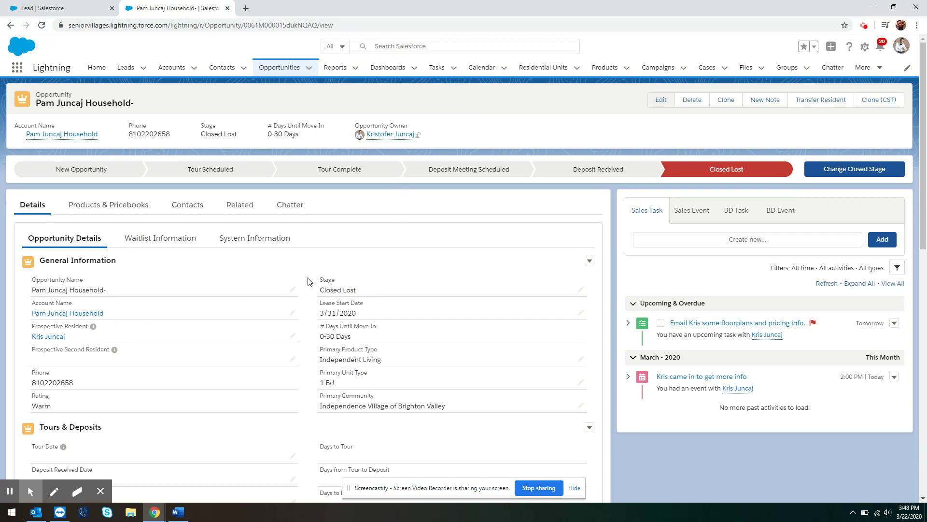
Step: Review the opportunity's Opportunity Lost details and return to the Salesforce home page
scroll(308, 287, down, 5)
scroll(307, 287, down, 6)
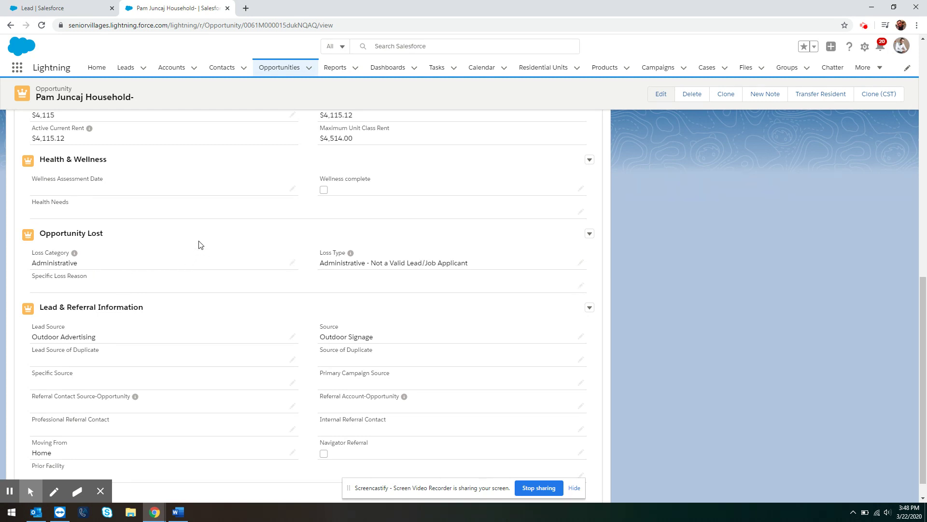
click(94, 70)
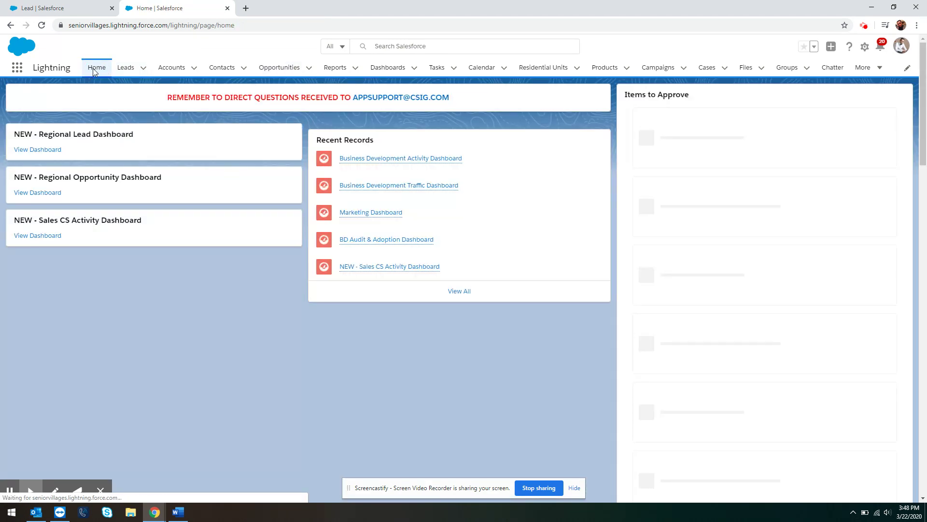